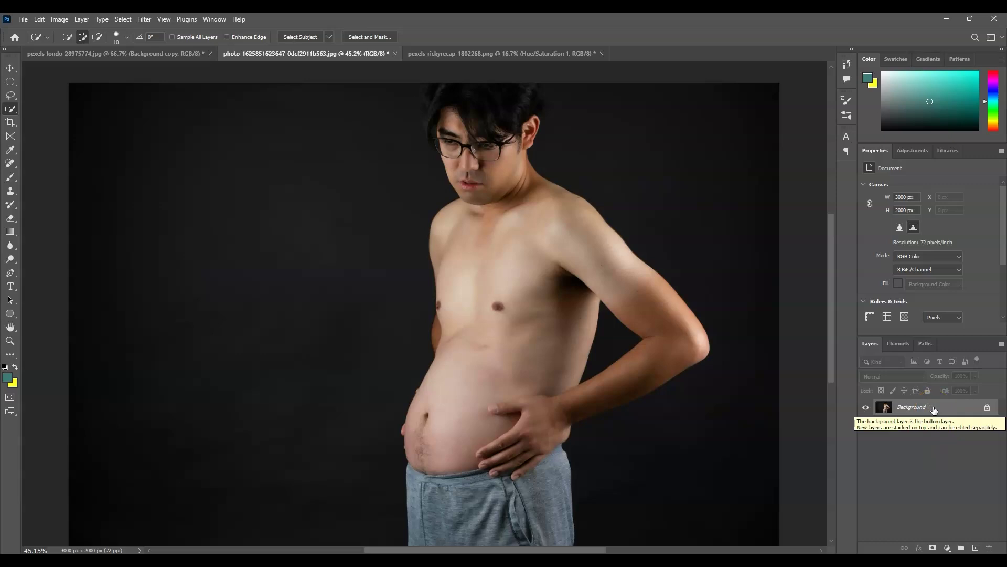
# Duplicate the Background photo with Ctrl+J and rename the copy 'cLEAR BG'.
pyautogui.hotkey('ctrl', 'j')
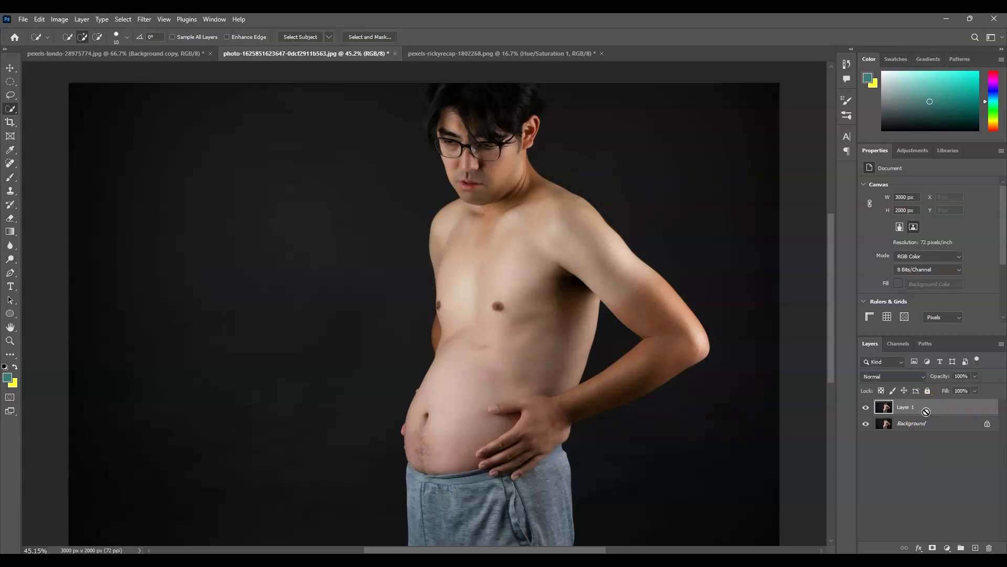
pyautogui.doubleClick(907, 407)
pyautogui.write('cLEAR')
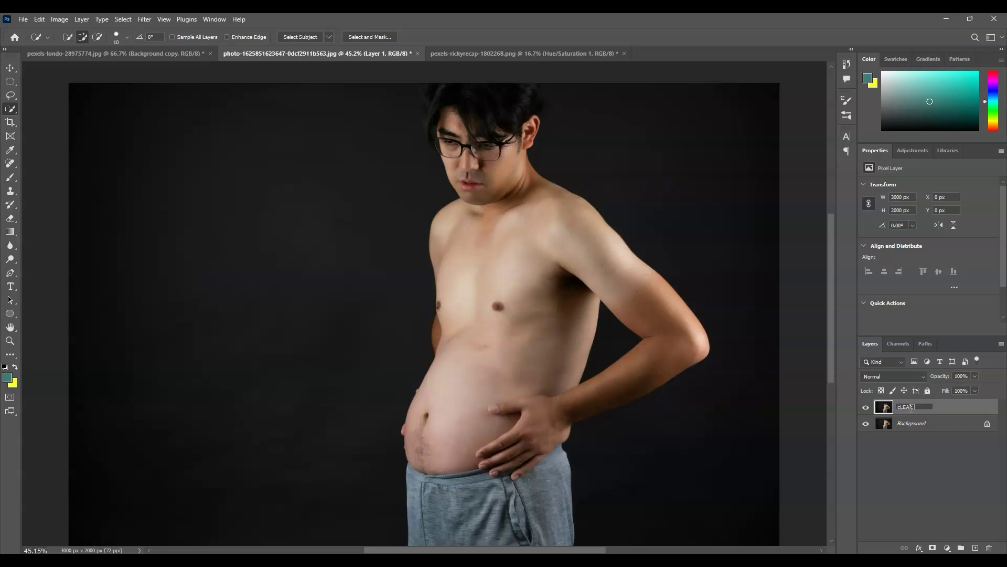
pyautogui.write(' BG')
pyautogui.press('Return')
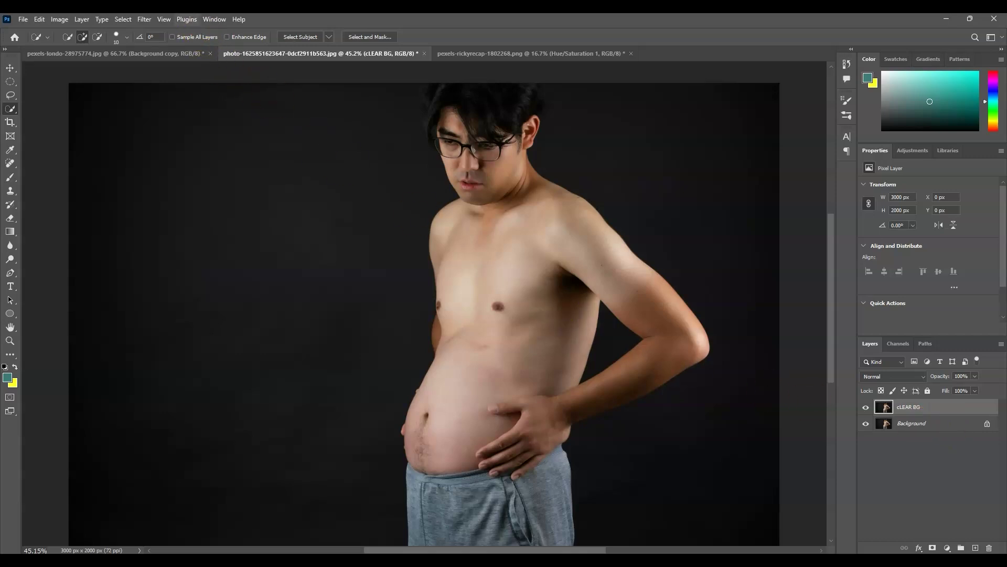
# Select the man with Select > Subject, copy him to a new layer, and name it 'subject'.
pyautogui.click(123, 19)
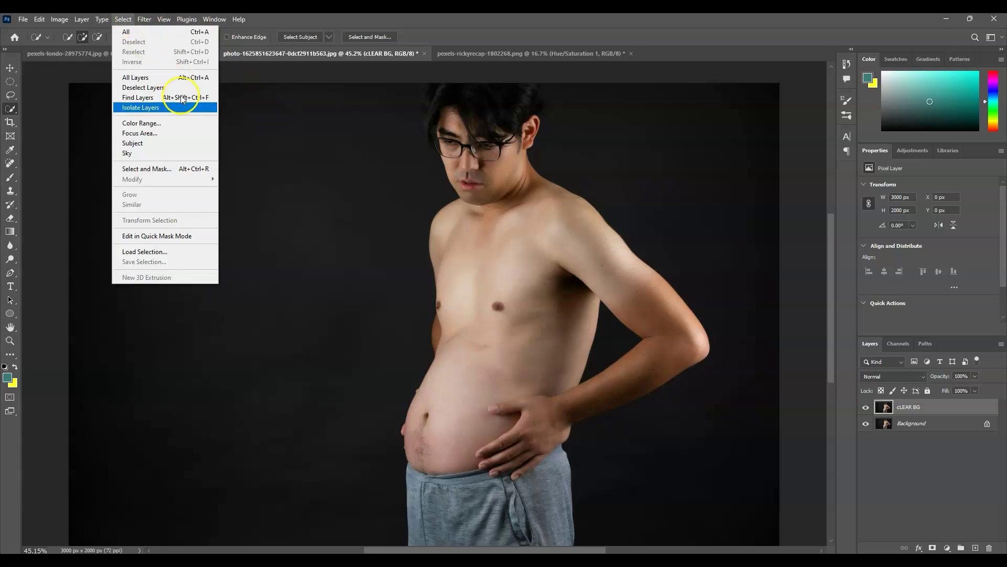
pyautogui.click(184, 143)
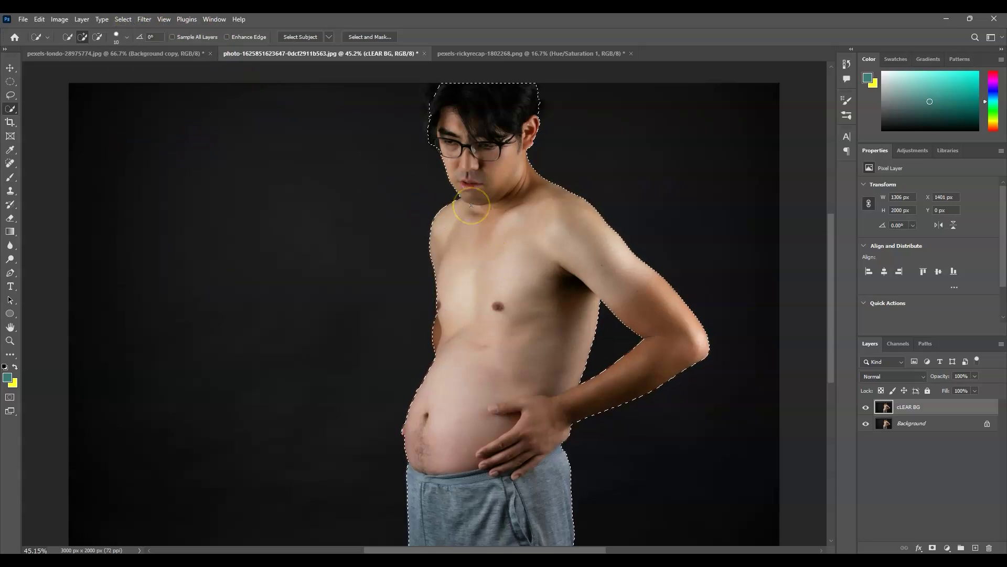
pyautogui.click(448, 185)
pyautogui.hotkey('ctrl', 'j')
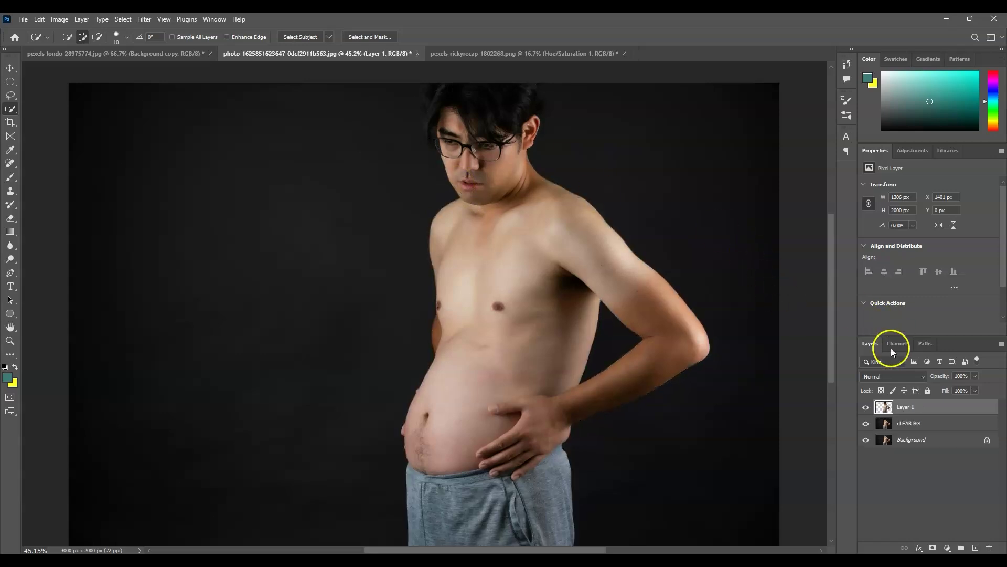
pyautogui.doubleClick(907, 407)
pyautogui.write('subject')
pyautogui.click(917, 486)
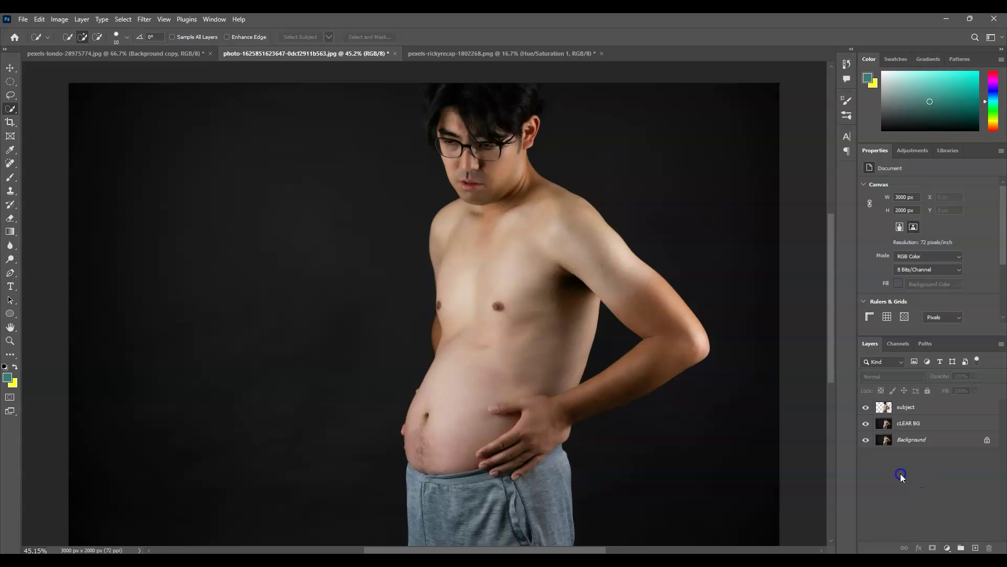
# Load the subject layer's outline as a selection, hide the subject layer, and target cLEAR BG.
pyautogui.click(916, 425)
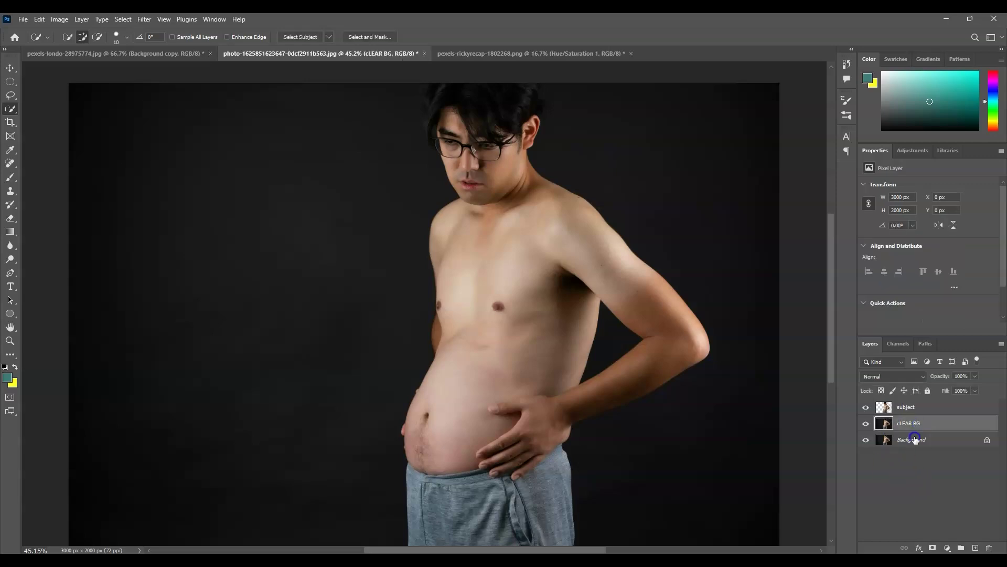
pyautogui.click(944, 499)
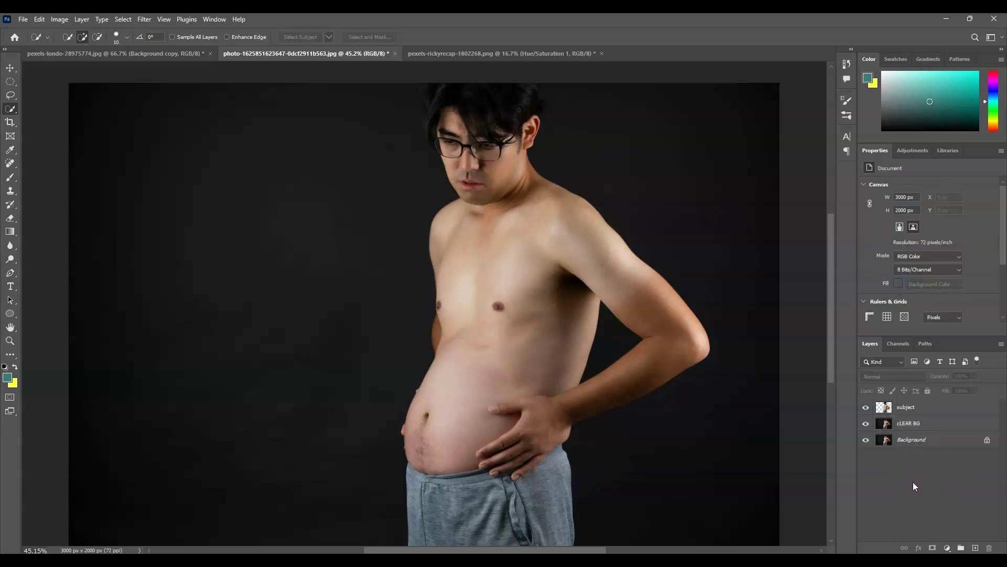
pyautogui.moveTo(921, 430); pyautogui.dragTo(630, 316)
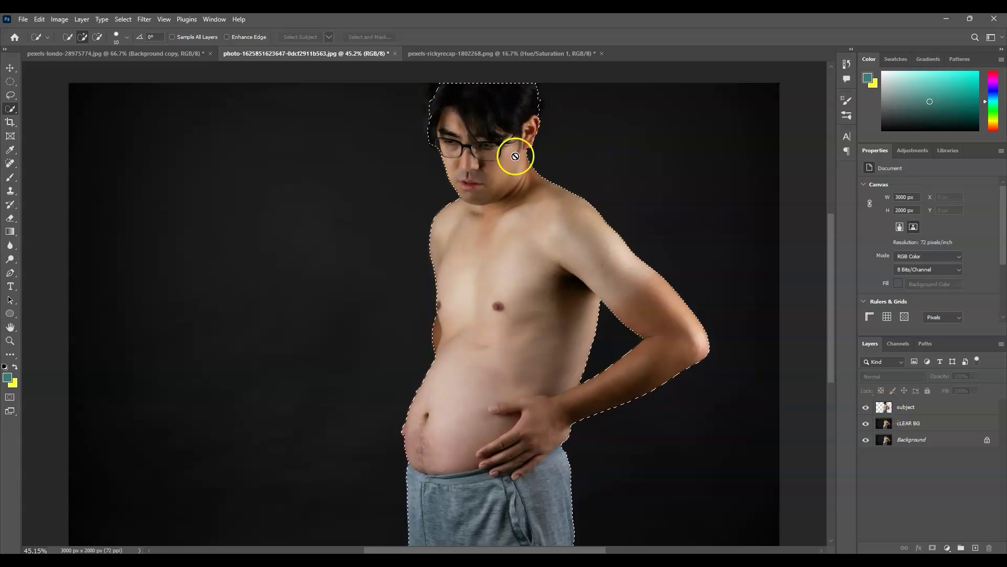
pyautogui.moveTo(692, 365); pyautogui.dragTo(872, 411)
pyautogui.click(866, 407)
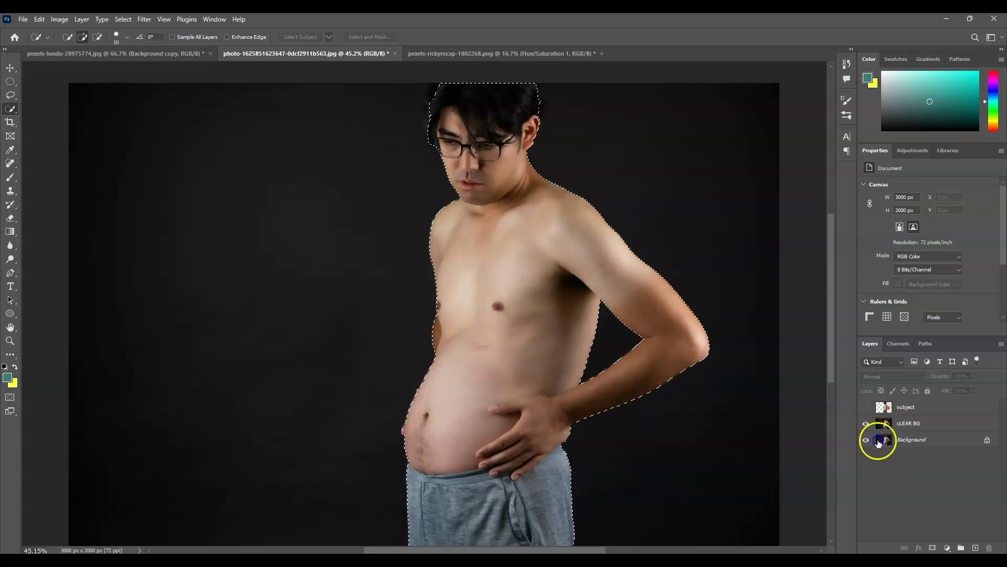
pyautogui.click(918, 425)
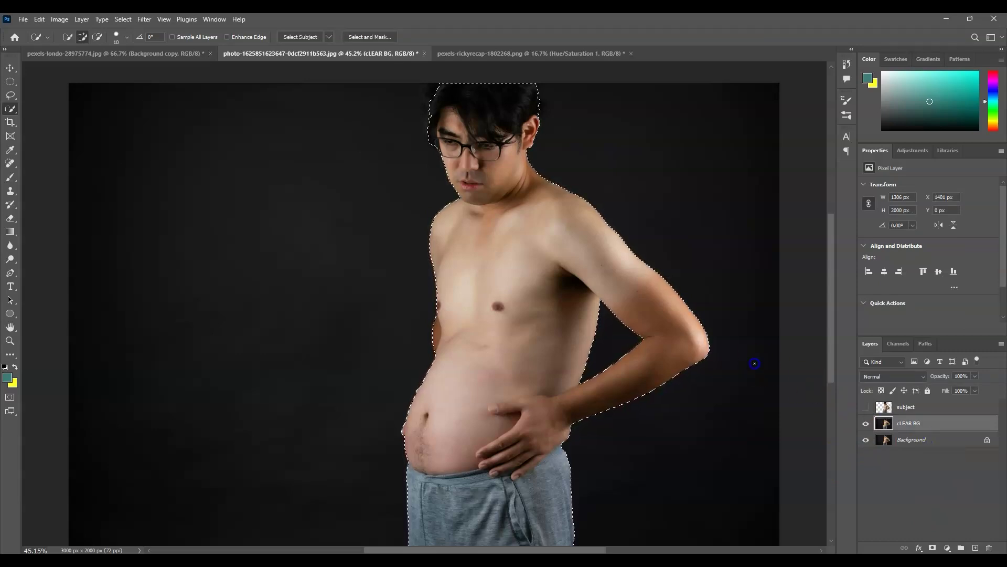
# Expand the man's selection outward by 30 pixels using Select > Modify > Expand.
pyautogui.click(123, 19)
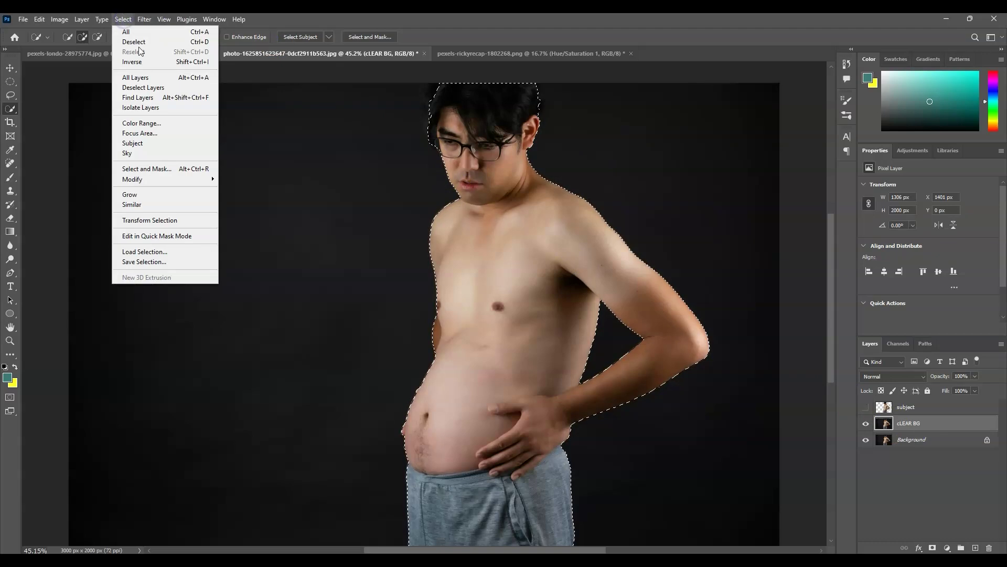
pyautogui.click(188, 180)
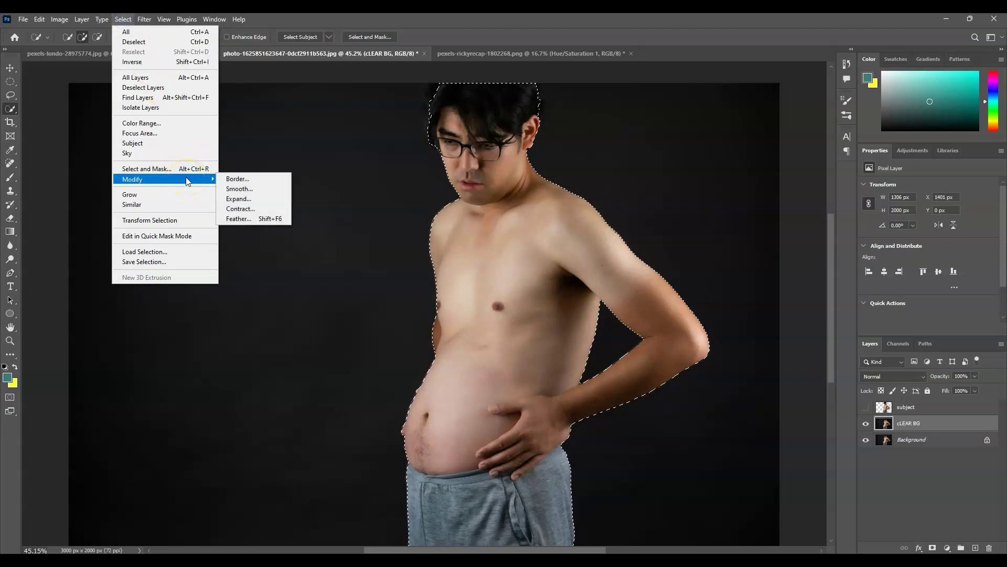
pyautogui.click(238, 199)
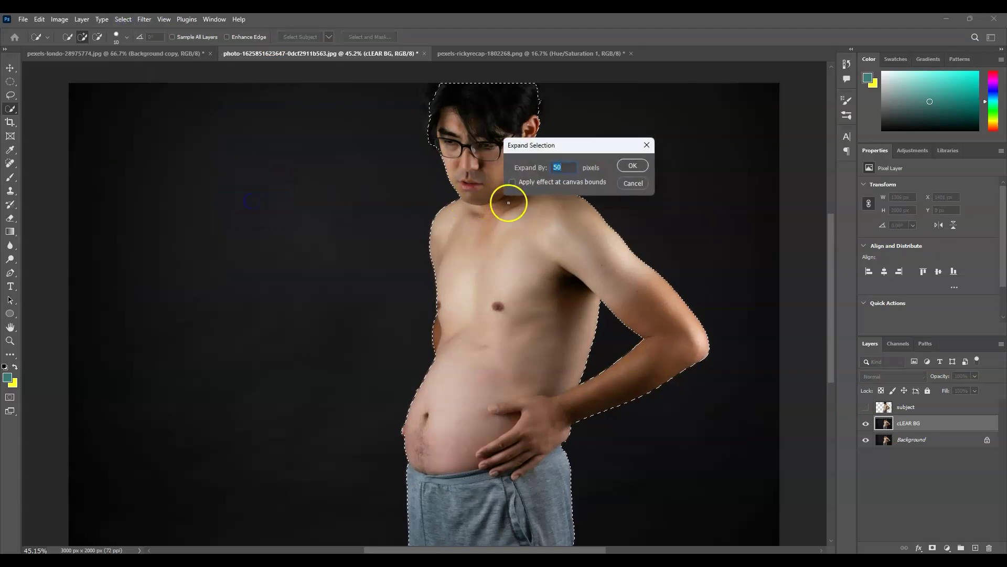
pyautogui.write('30')
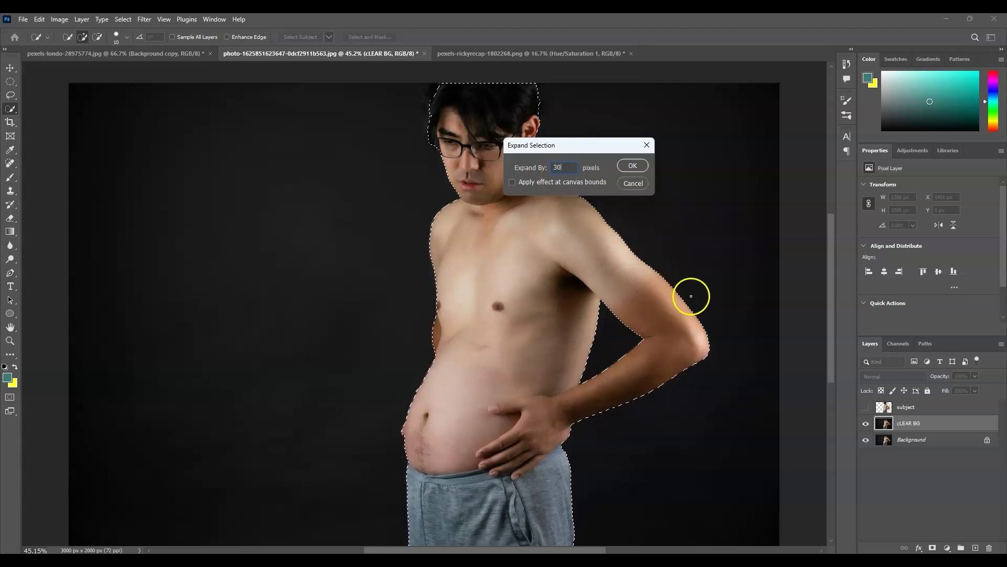
pyautogui.click(632, 165)
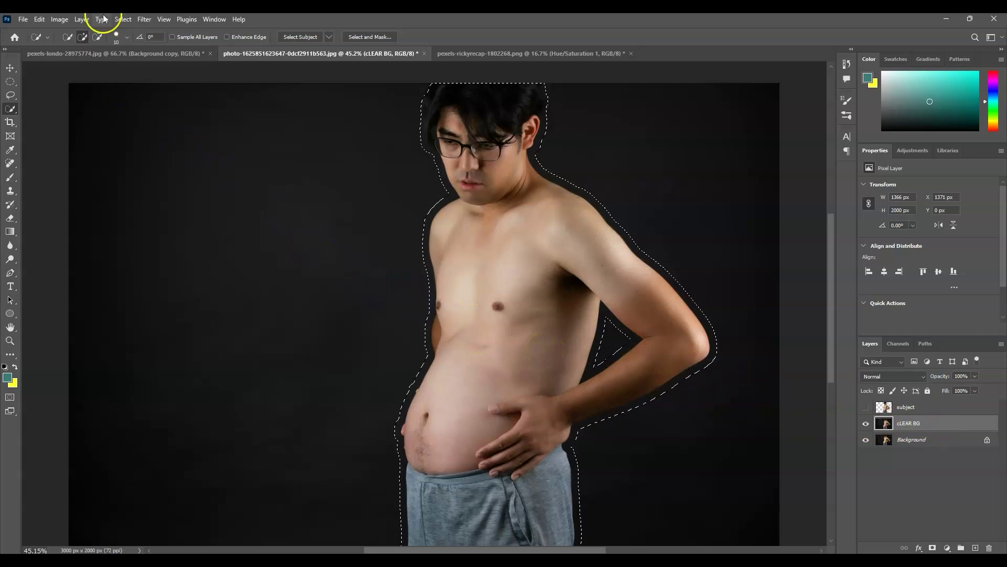
# Fill the selection on cLEAR BG with Content-Aware to erase the man from the backdrop.
pyautogui.click(40, 19)
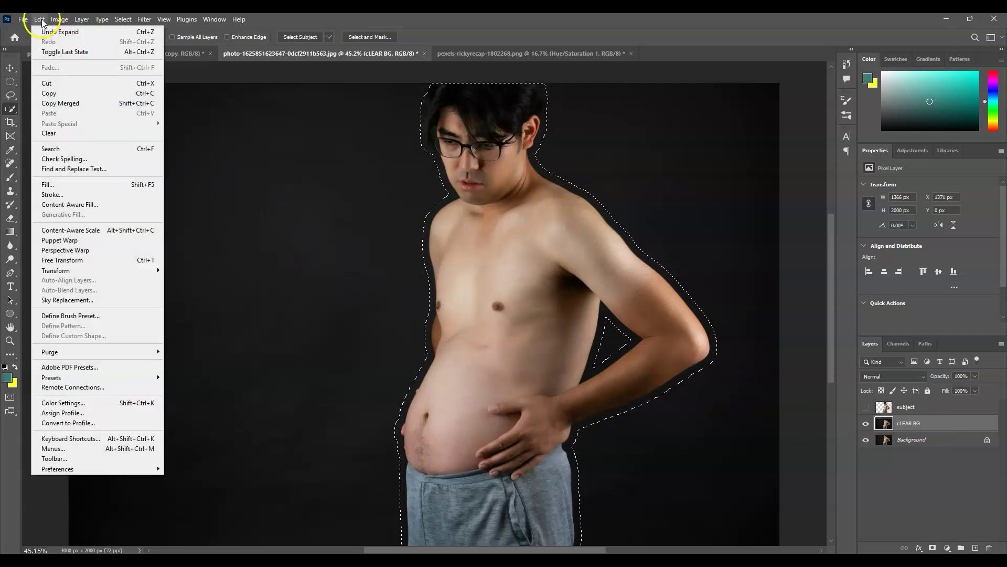
pyautogui.click(96, 184)
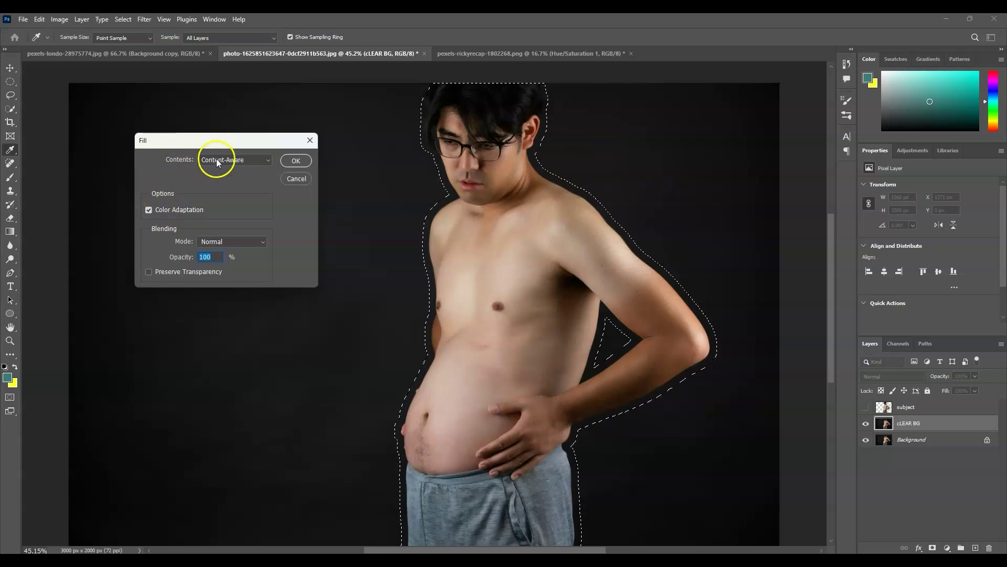
pyautogui.click(238, 164)
pyautogui.click(239, 202)
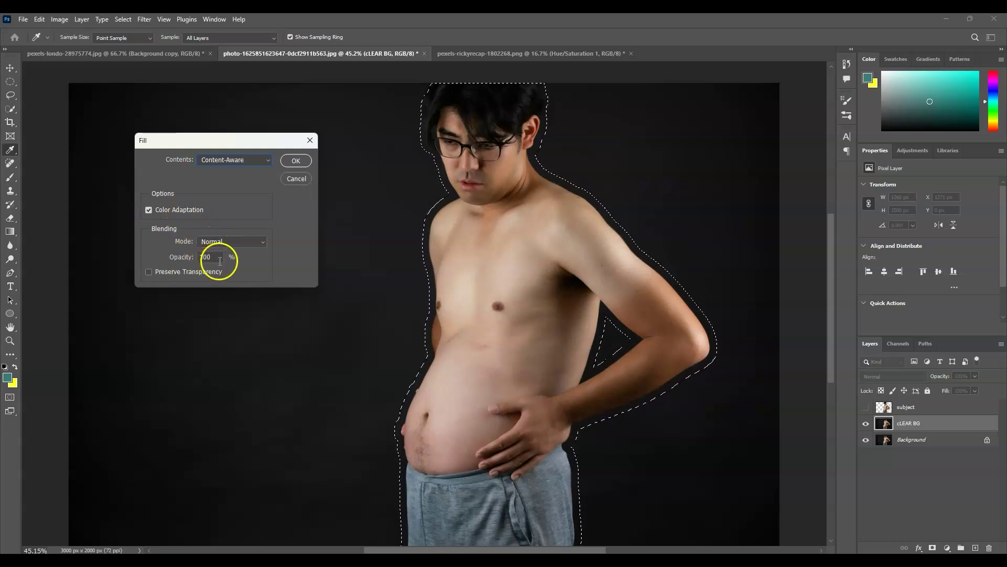
pyautogui.click(295, 161)
pyautogui.press('w')
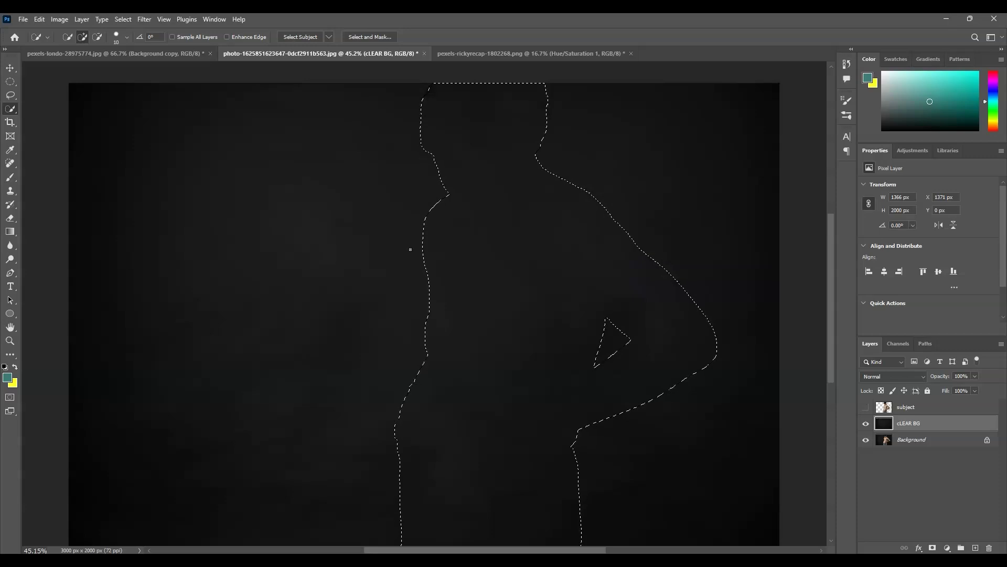
# Deselect, then make the subject layer active and visible again.
pyautogui.hotkey('ctrl', 'd')
pyautogui.click(916, 412)
pyautogui.click(866, 407)
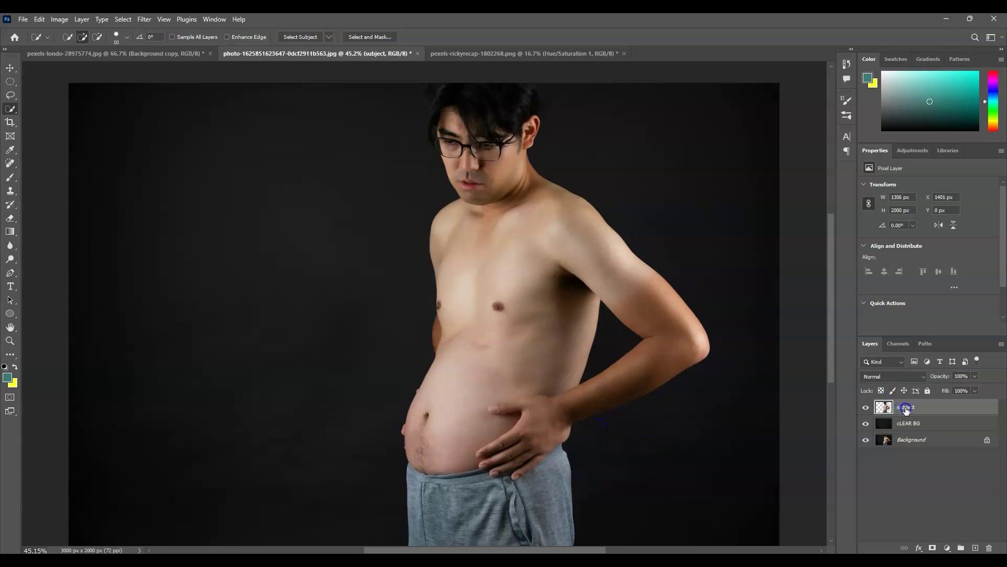
pyautogui.click(472, 216)
pyautogui.click(144, 19)
# In Liquify, choose the Forward Warp tool and set the brush size to 400.
pyautogui.click(194, 120)
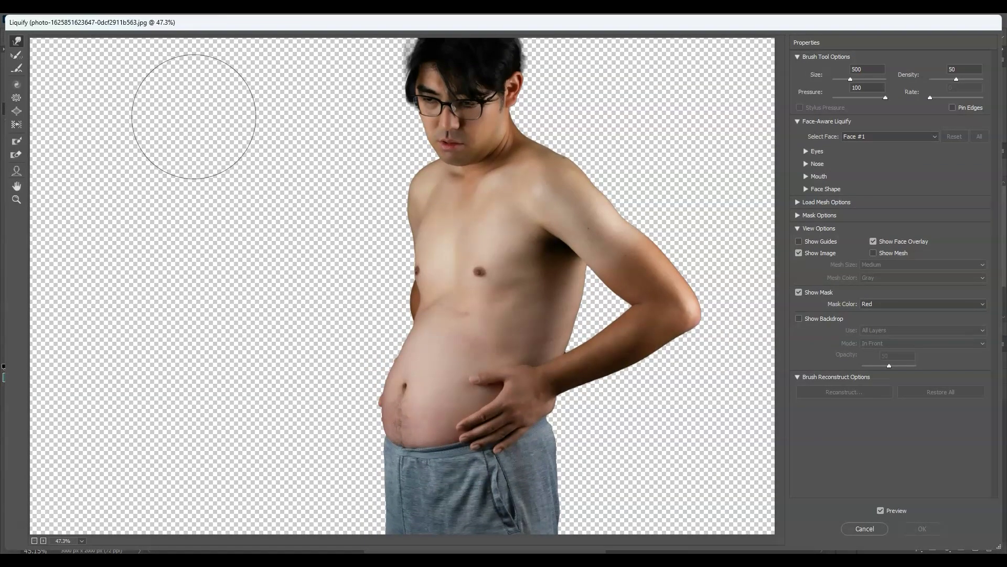
pyautogui.click(422, 409)
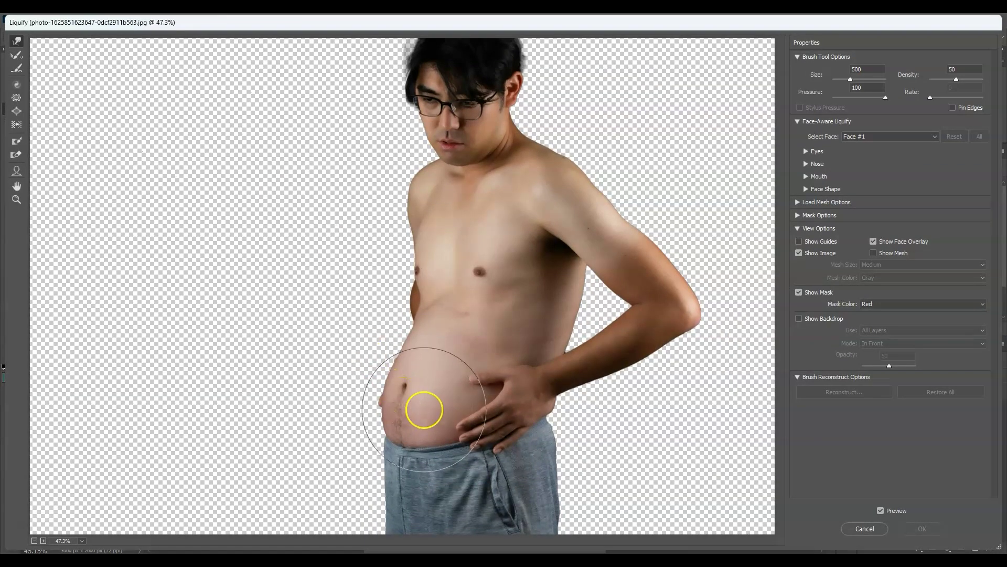
pyautogui.click(424, 404)
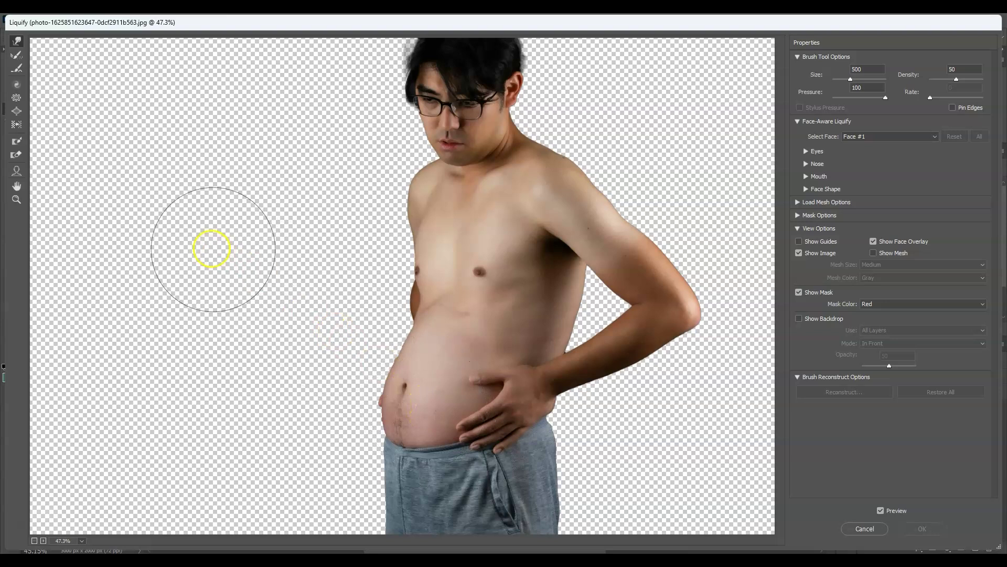
pyautogui.click(17, 46)
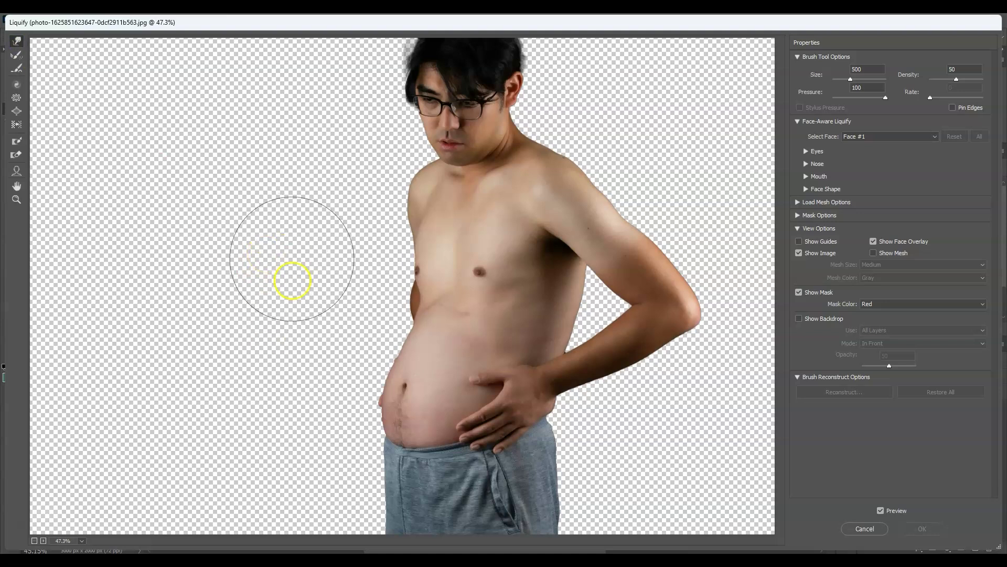
pyautogui.press('[')
pyautogui.press('[')
pyautogui.press('[')
pyautogui.press('[')
pyautogui.press('[')
pyautogui.press('[')
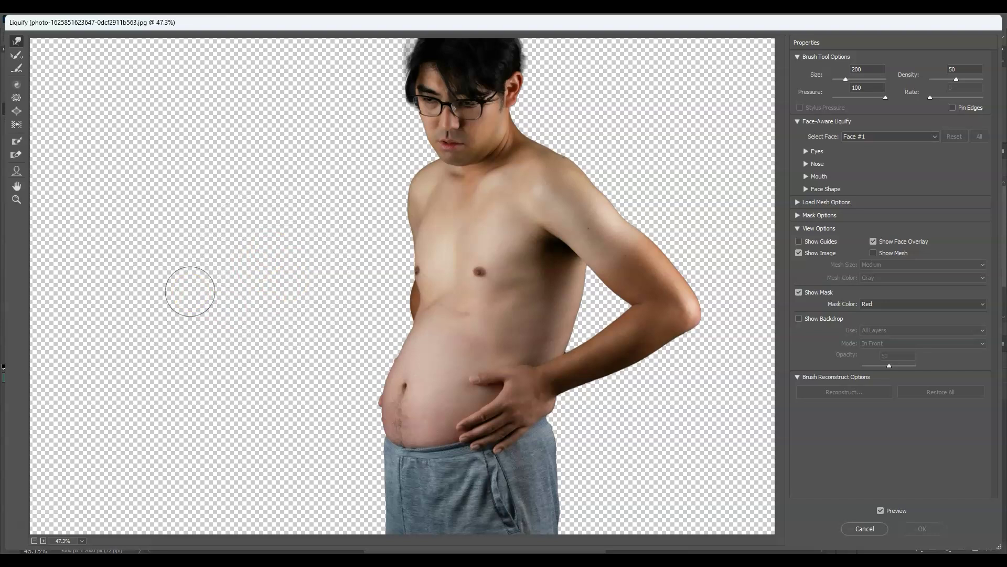
pyautogui.press(']')
pyautogui.press(']')
pyautogui.press(']')
pyautogui.press(']')
pyautogui.press(']')
pyautogui.press(']')
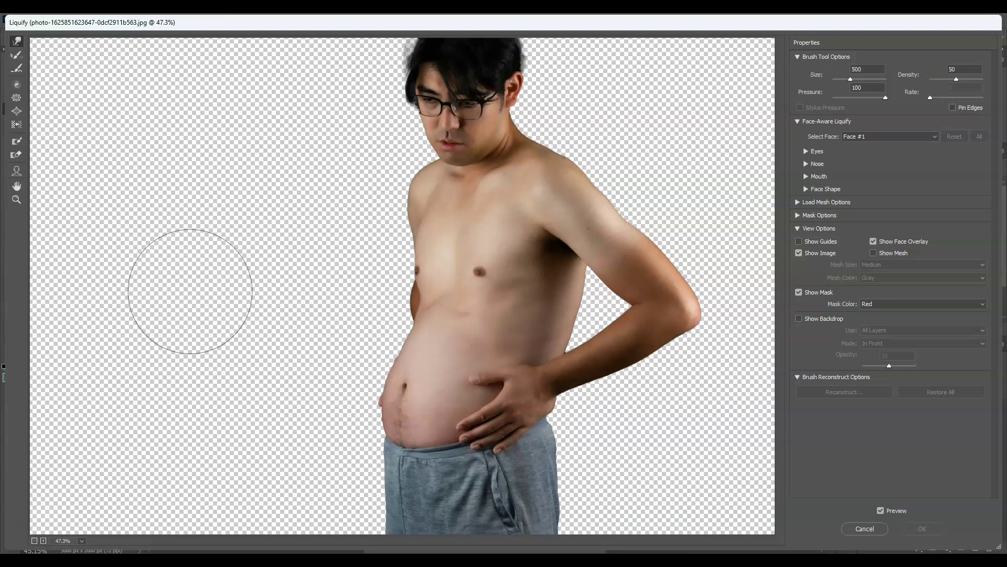
pyautogui.press('[')
pyautogui.press('[')
pyautogui.press('[')
pyautogui.press('[')
pyautogui.press('[')
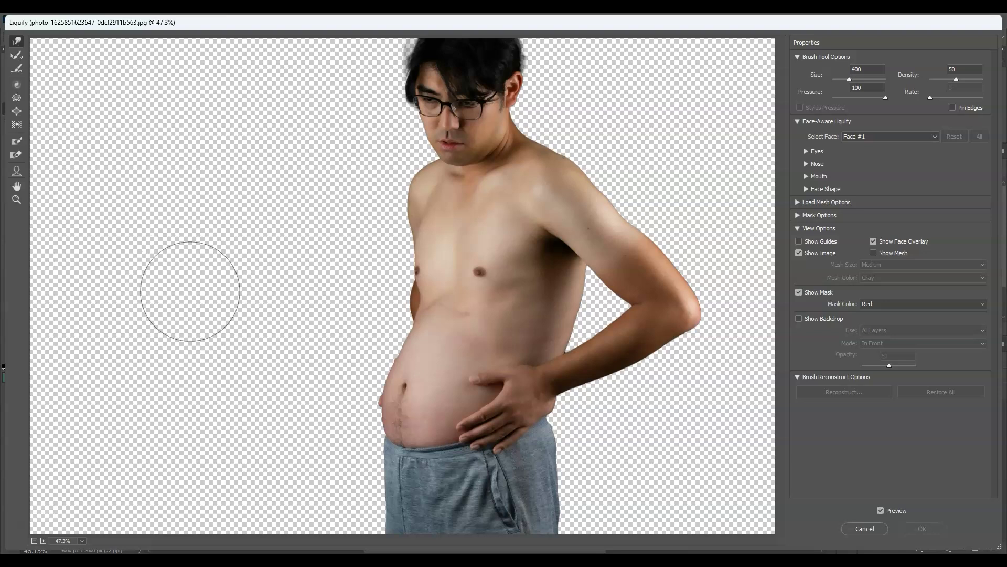
pyautogui.press(']')
pyautogui.press(']')
pyautogui.press(']')
pyautogui.press(']')
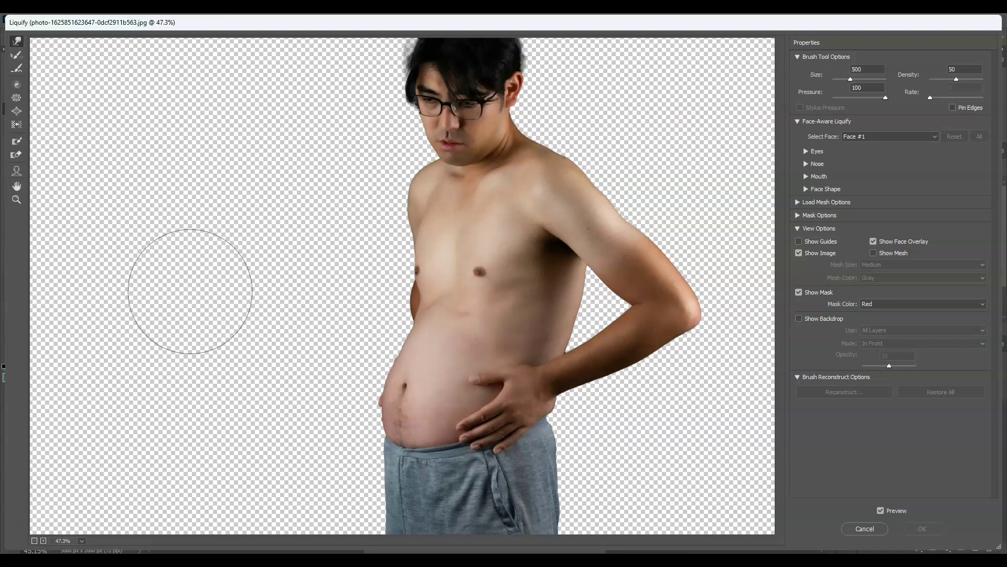
# Push the belly edge, lower belly and mid-torso contours inward, then apply the Liquify.
pyautogui.moveTo(190, 292)
pyautogui.mouseDown()
pyautogui.moveTo(371, 407)
pyautogui.moveTo(374, 352)
pyautogui.moveTo(385, 402)
pyautogui.moveTo(292, 313)
pyautogui.moveTo(391, 401)
pyautogui.moveTo(411, 377)
pyautogui.mouseUp()
pyautogui.click(394, 391)
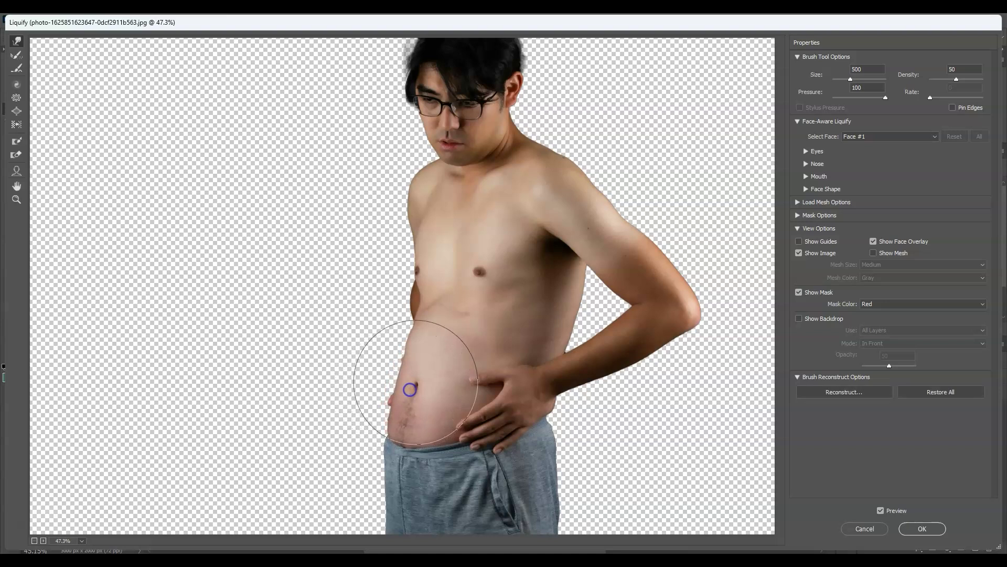
pyautogui.moveTo(404, 416)
pyautogui.mouseDown()
pyautogui.moveTo(411, 423)
pyautogui.moveTo(418, 368)
pyautogui.moveTo(398, 353)
pyautogui.mouseUp()
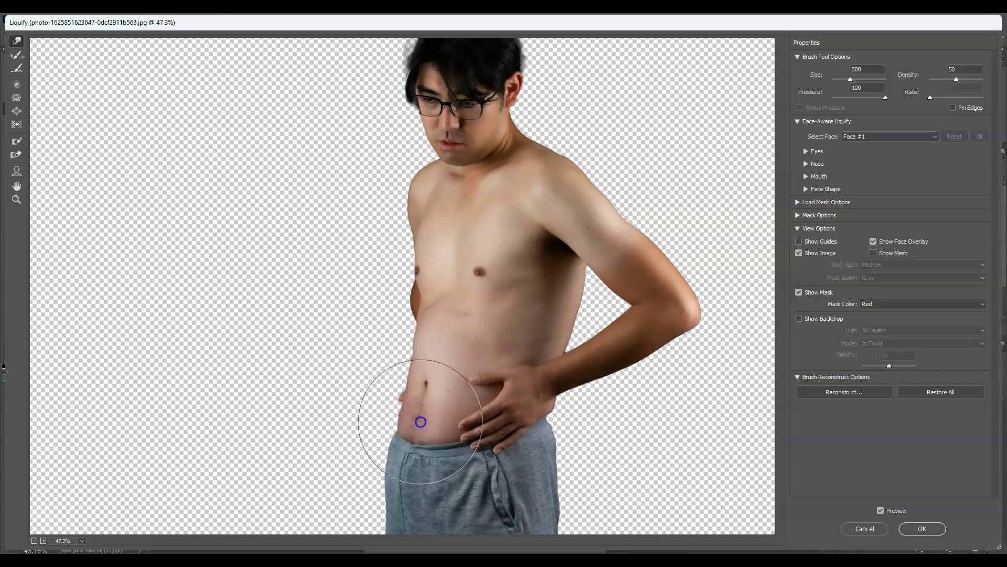
pyautogui.click(501, 335)
pyautogui.moveTo(501, 336); pyautogui.dragTo(529, 320)
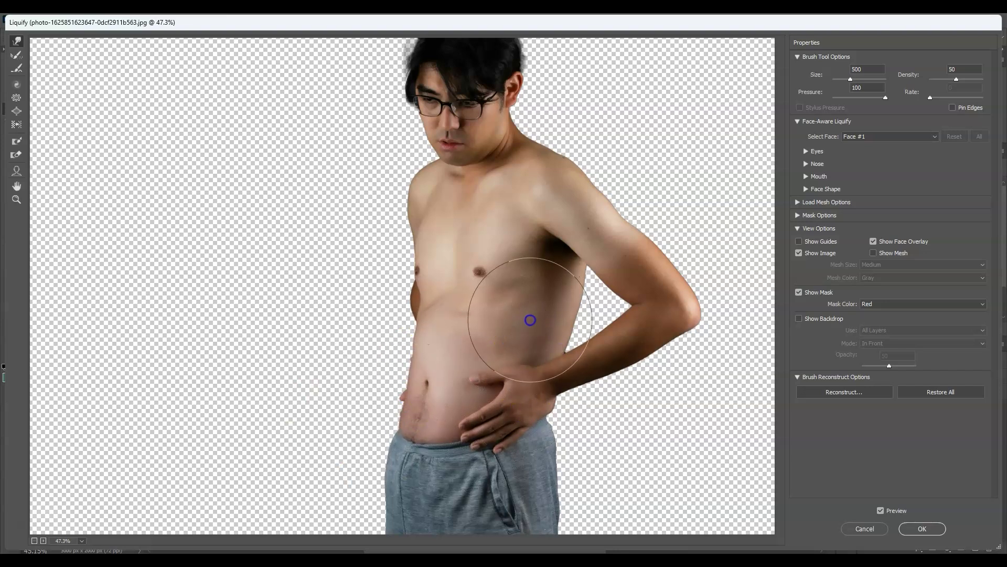
pyautogui.click(915, 531)
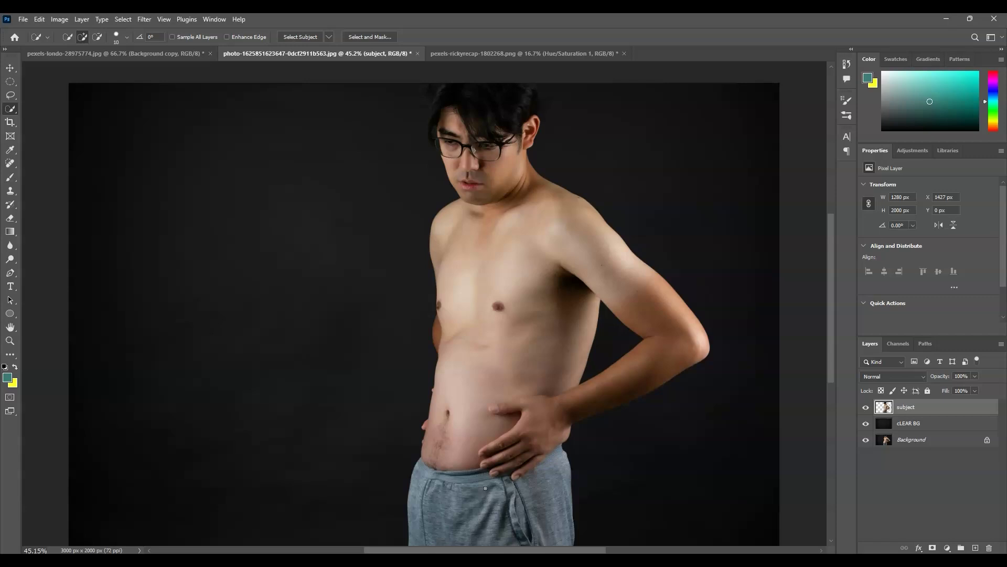
# Start Edit > Puppet Warp on the subject layer.
pyautogui.click(920, 409)
pyautogui.click(39, 19)
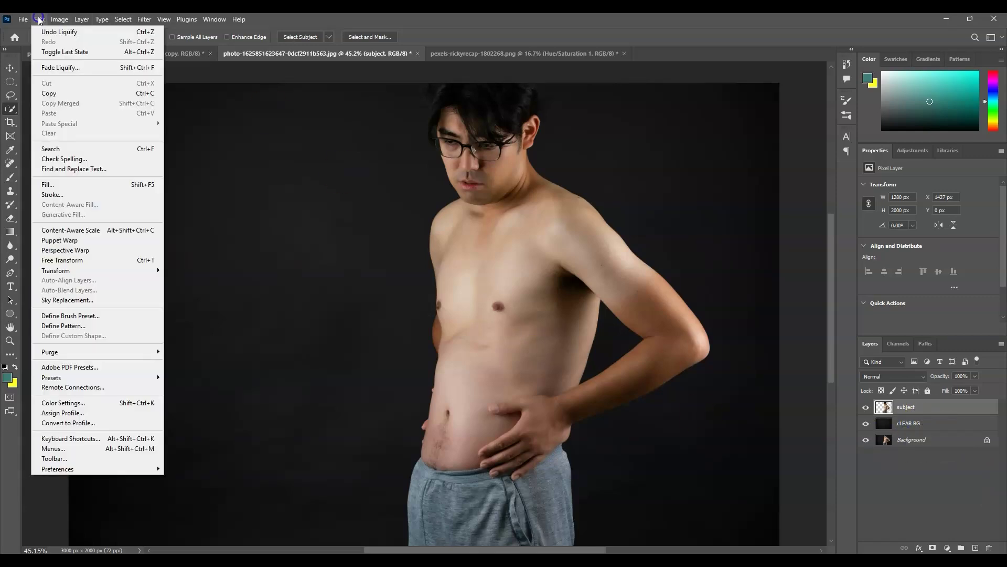
pyautogui.click(81, 237)
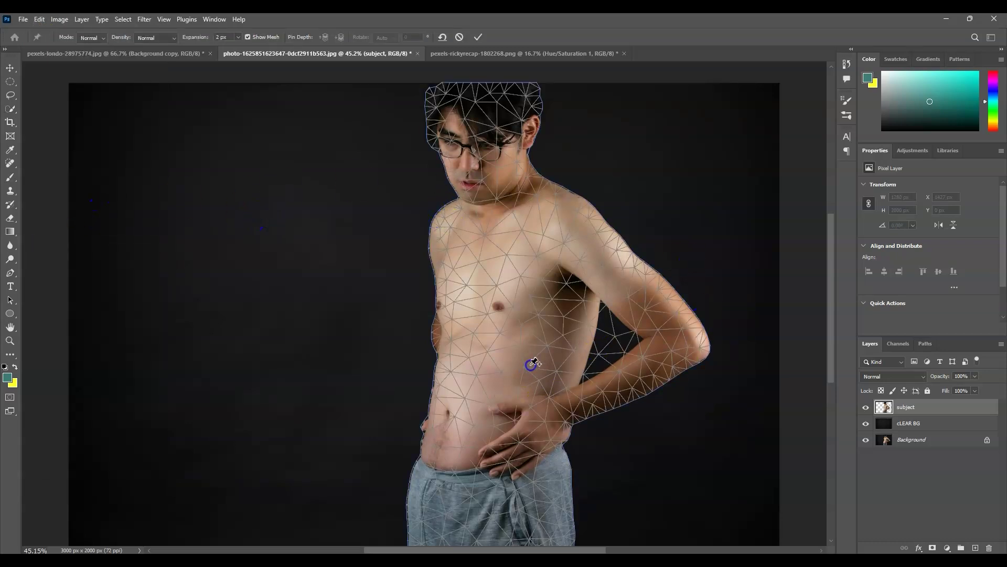
# Place Puppet Warp pins on the man's head at eye level, neck base and left abdomen.
pyautogui.click(472, 195)
pyautogui.click(476, 159)
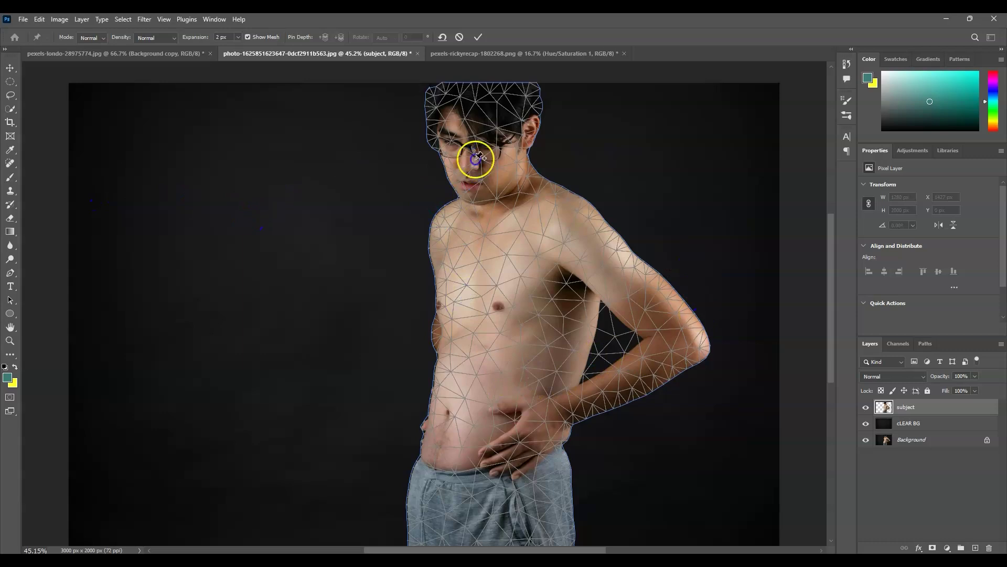
pyautogui.click(484, 452)
pyautogui.click(486, 299)
pyautogui.click(506, 270)
pyautogui.click(523, 456)
pyautogui.click(500, 306)
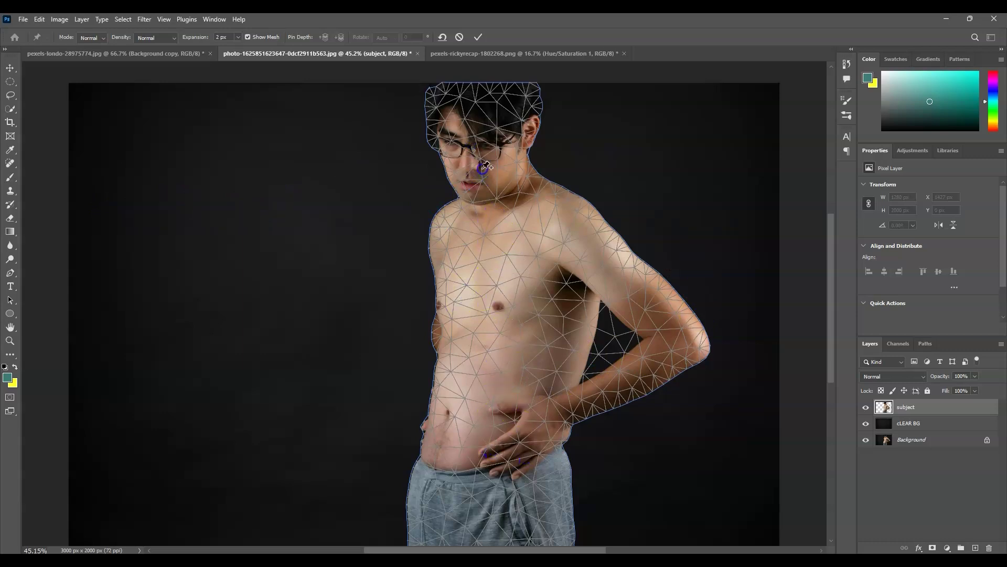
pyautogui.click(466, 132)
pyautogui.click(482, 153)
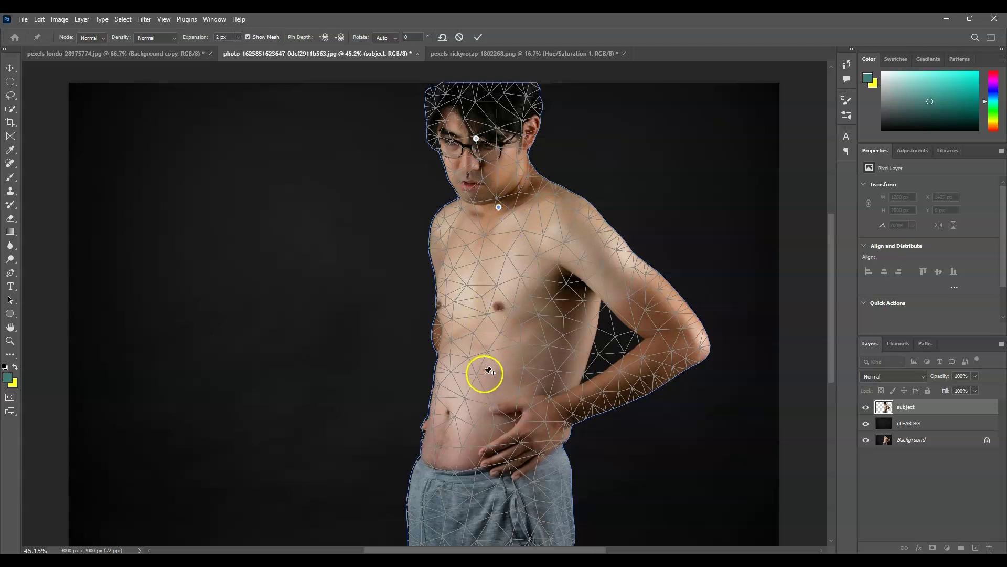
pyautogui.click(454, 407)
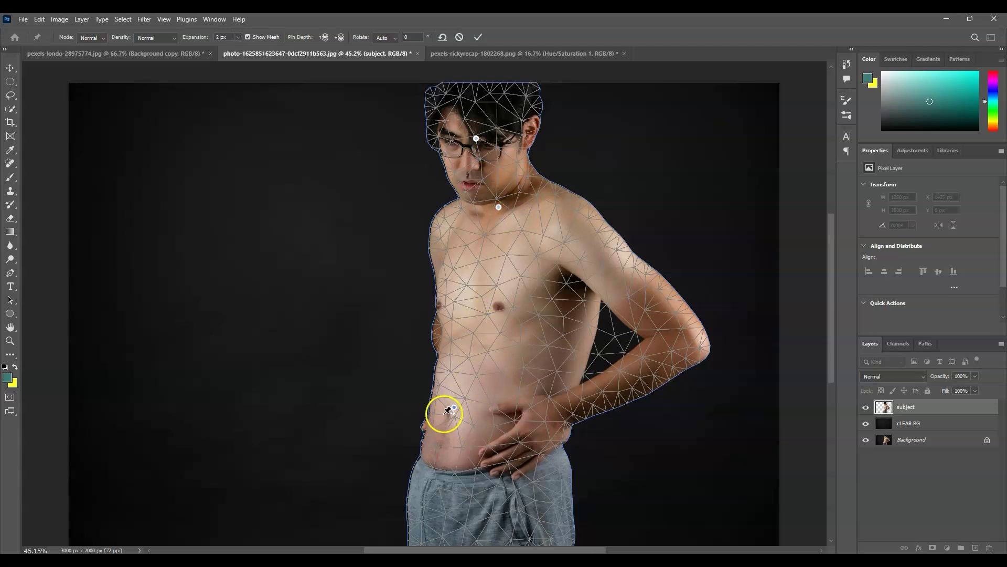
# Pin the shorts and left chest, then shift the chest and neck slightly left.
pyautogui.click(481, 517)
pyautogui.click(538, 436)
pyautogui.moveTo(478, 283); pyautogui.dragTo(449, 279)
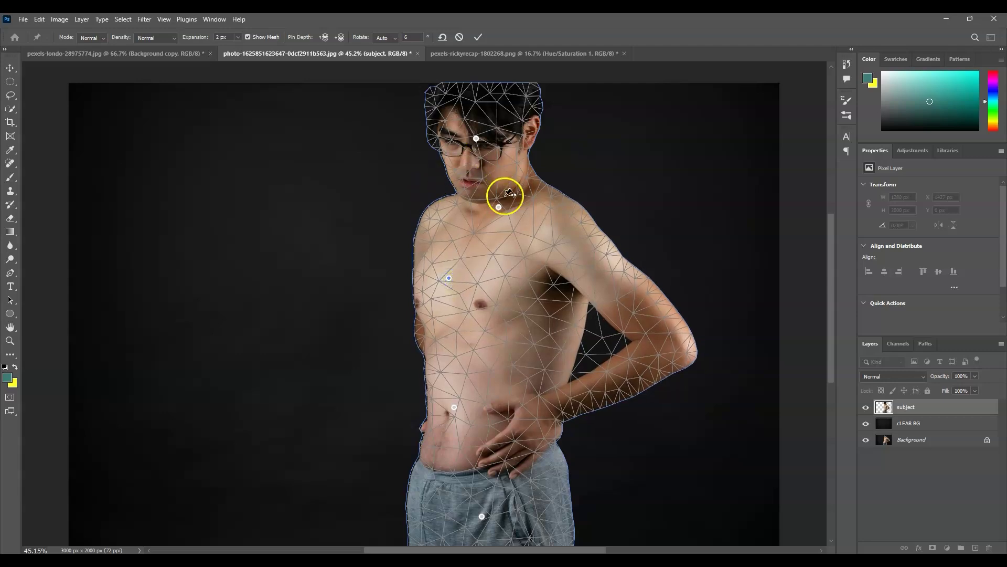
pyautogui.moveTo(498, 206); pyautogui.dragTo(490, 207)
# Nudge the head more upright, shift the hips right and pull the abdomen slightly left.
pyautogui.click(475, 138)
pyautogui.moveTo(476, 138); pyautogui.dragTo(469, 138)
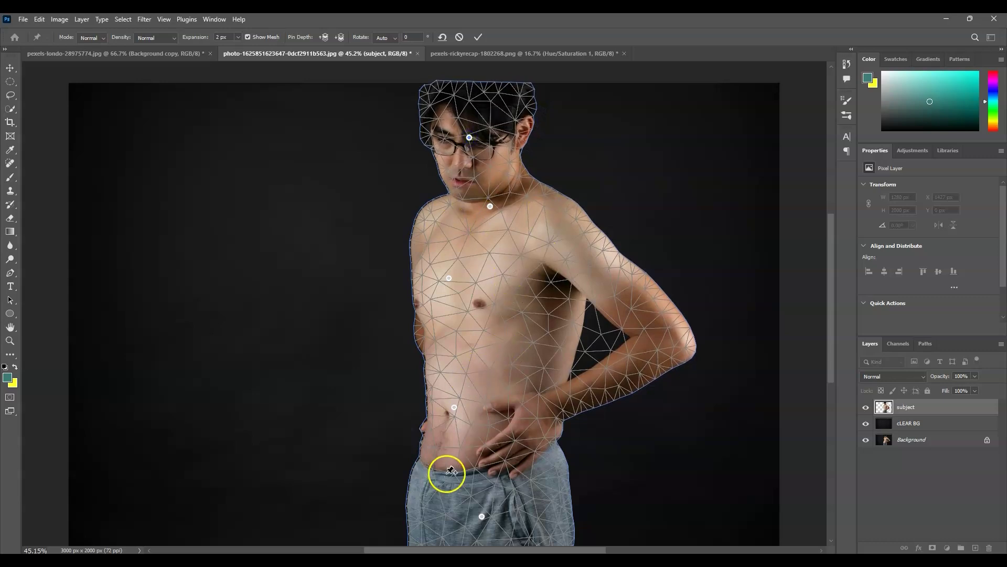
pyautogui.moveTo(482, 519); pyautogui.dragTo(486, 520)
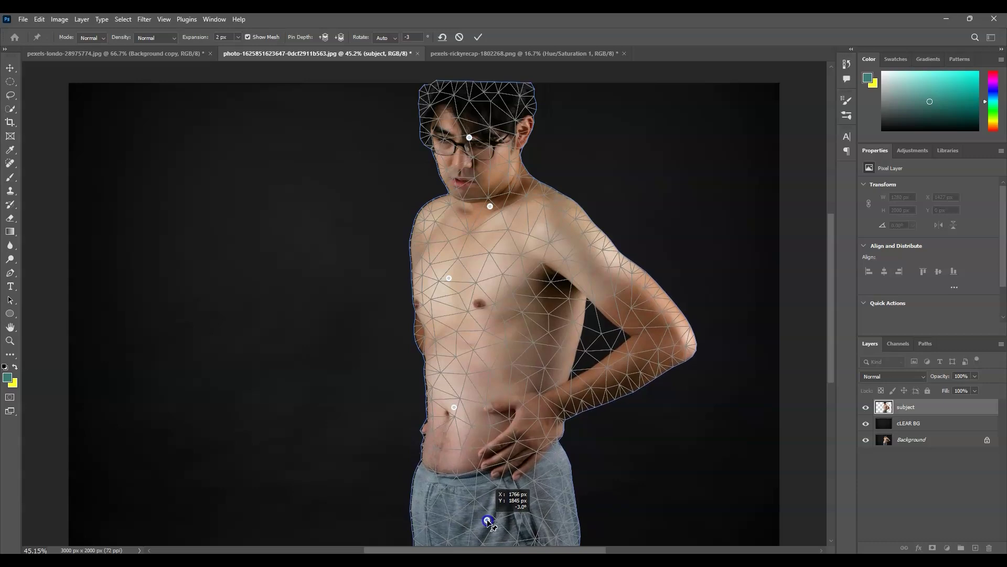
pyautogui.moveTo(454, 411); pyautogui.dragTo(447, 409)
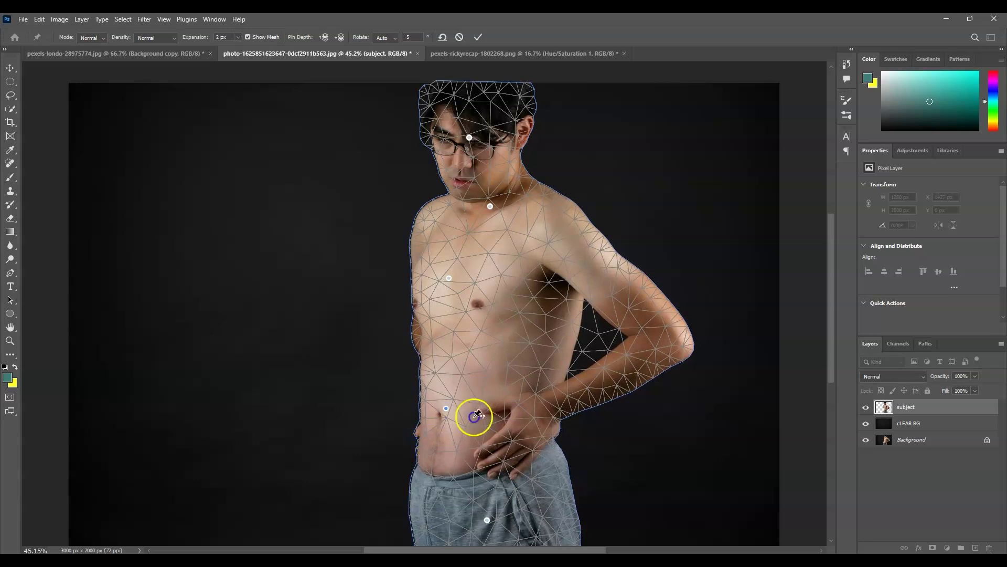
pyautogui.click(560, 323)
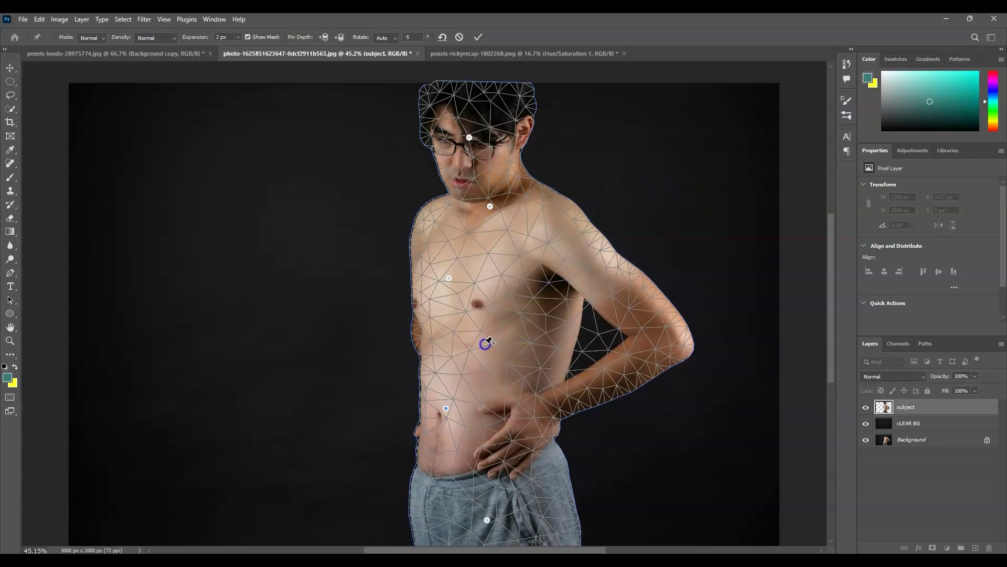
pyautogui.click(495, 100)
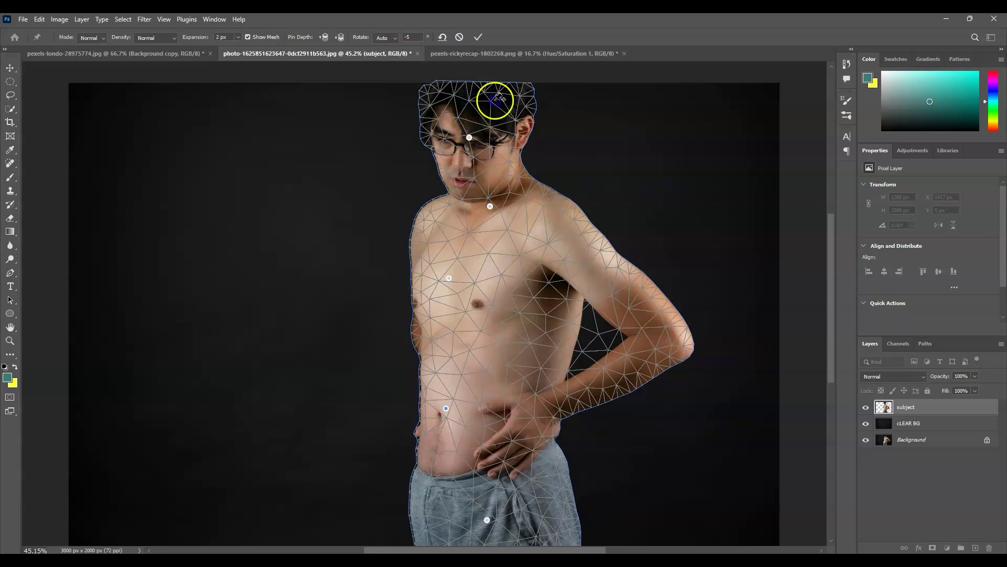
pyautogui.click(416, 44)
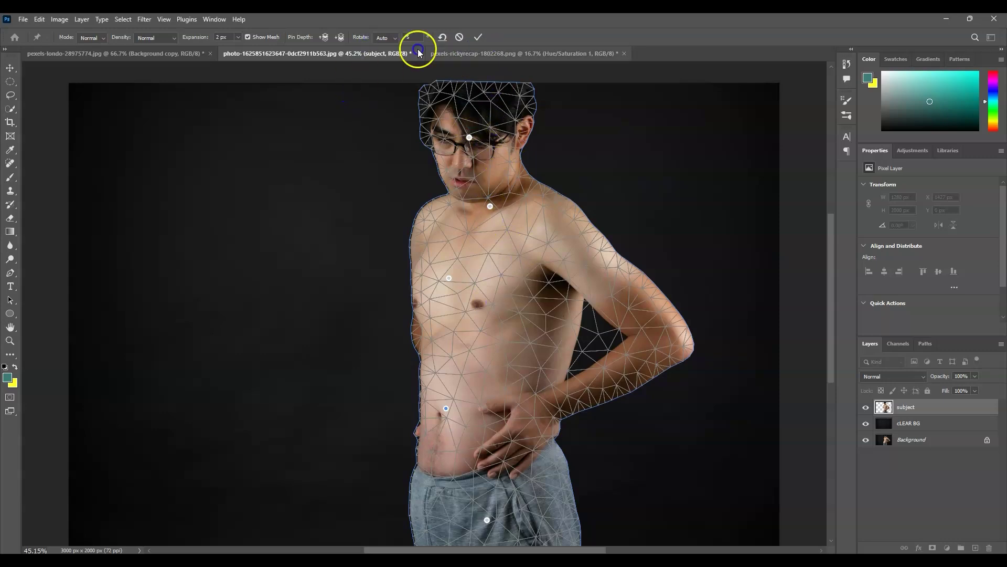
# Commit the Puppet Warp, duplicate the Background to the top of the stack, and hide it.
pyautogui.click(477, 40)
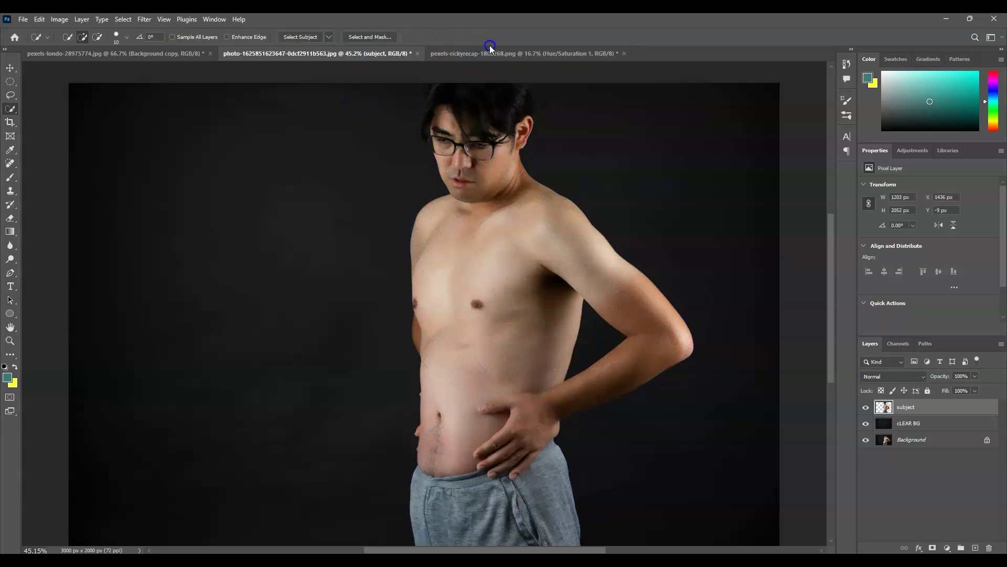
pyautogui.click(937, 444)
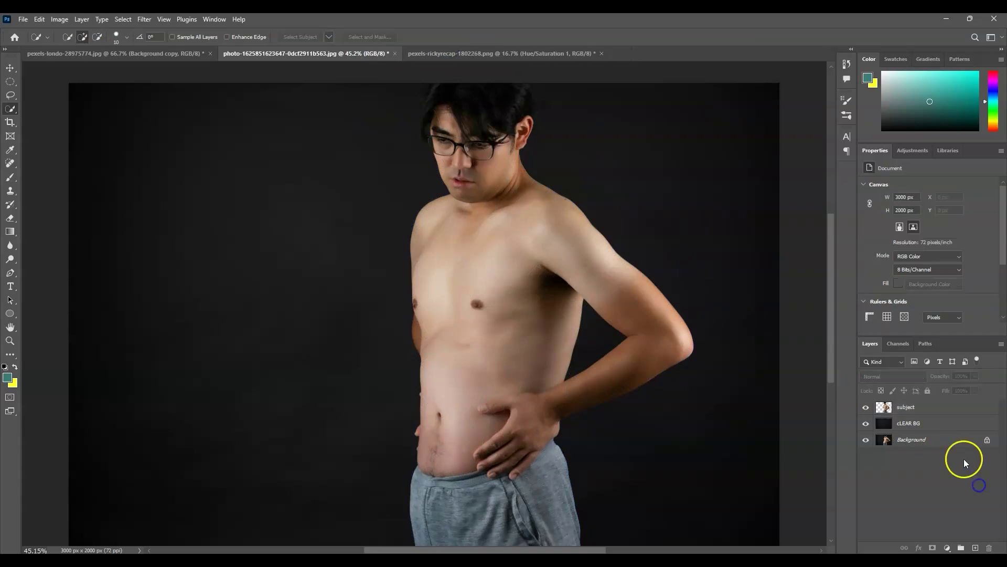
pyautogui.hotkey('ctrl', 'j')
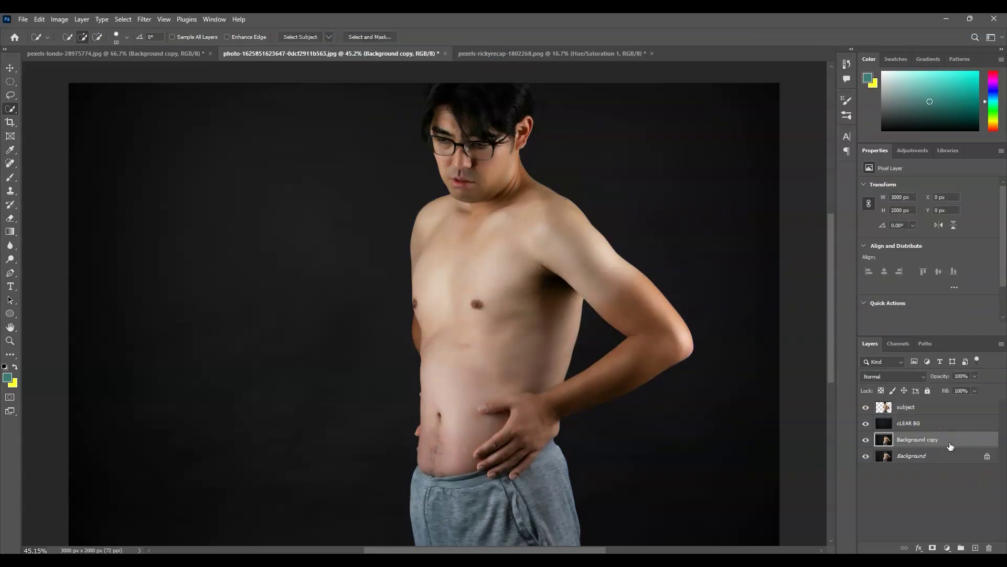
pyautogui.moveTo(950, 444); pyautogui.dragTo(945, 409)
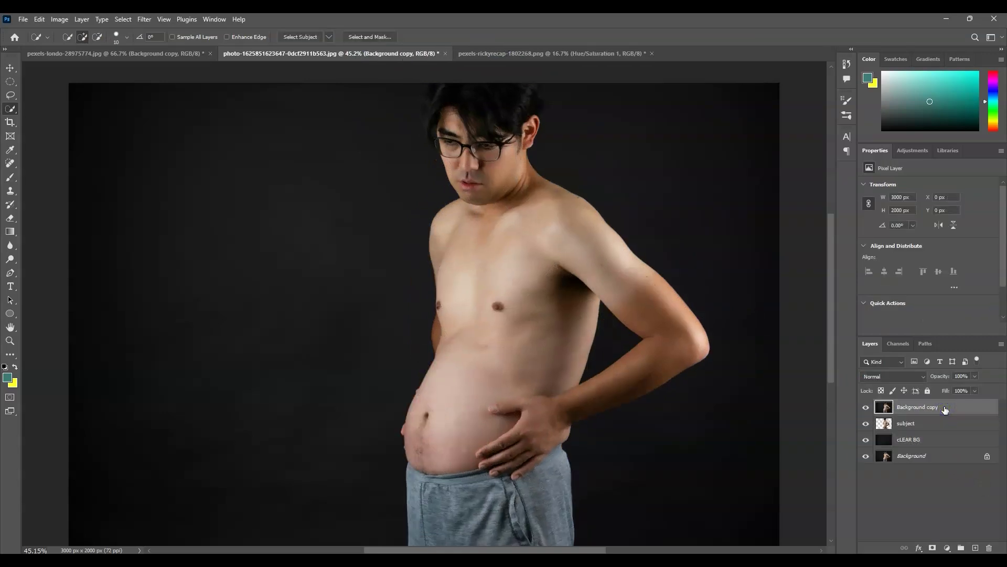
pyautogui.click(867, 408)
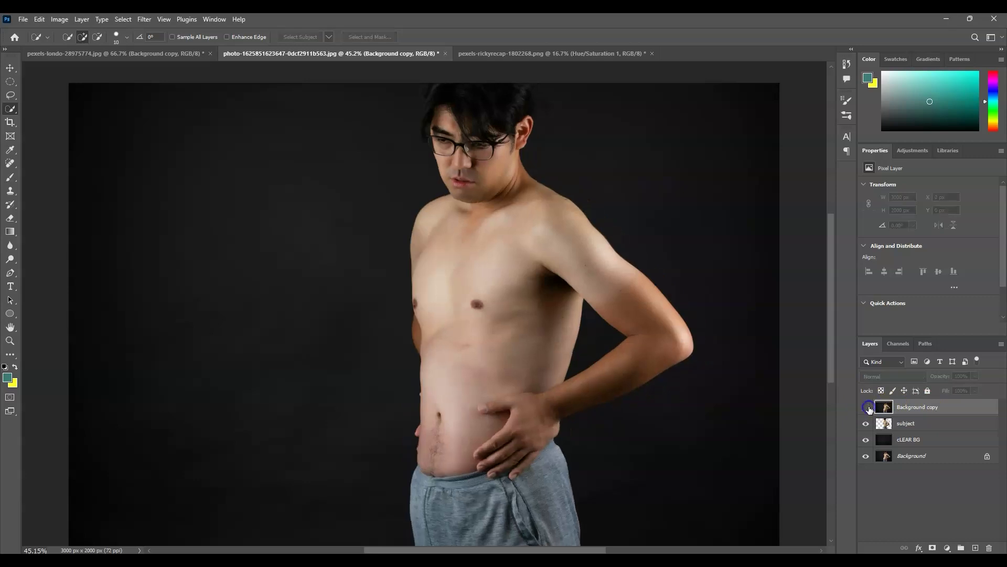